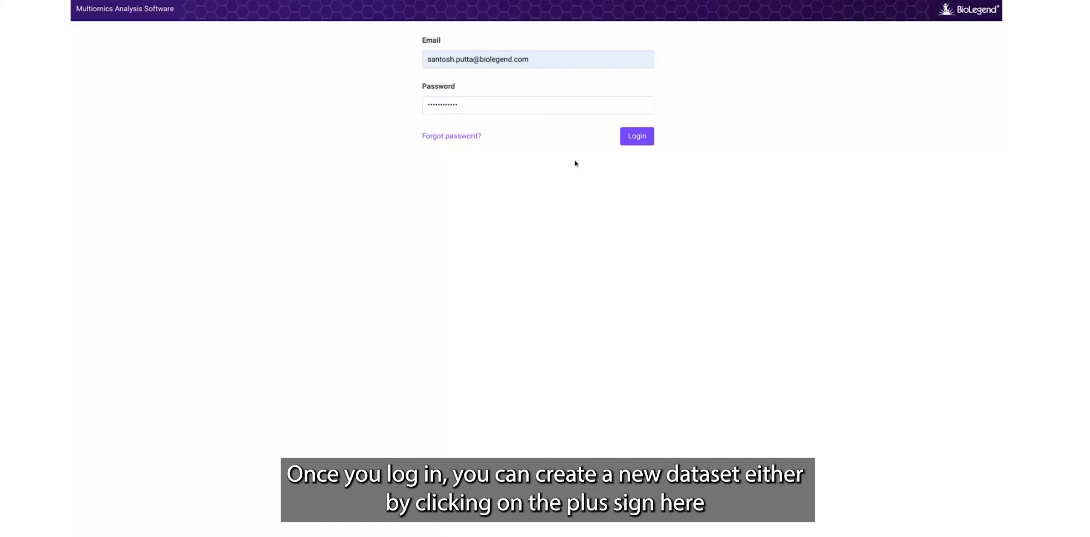
- Log in and create a new dataset named pbmc_160ab
{"action": "left_click", "coordinate": [630, 143]}
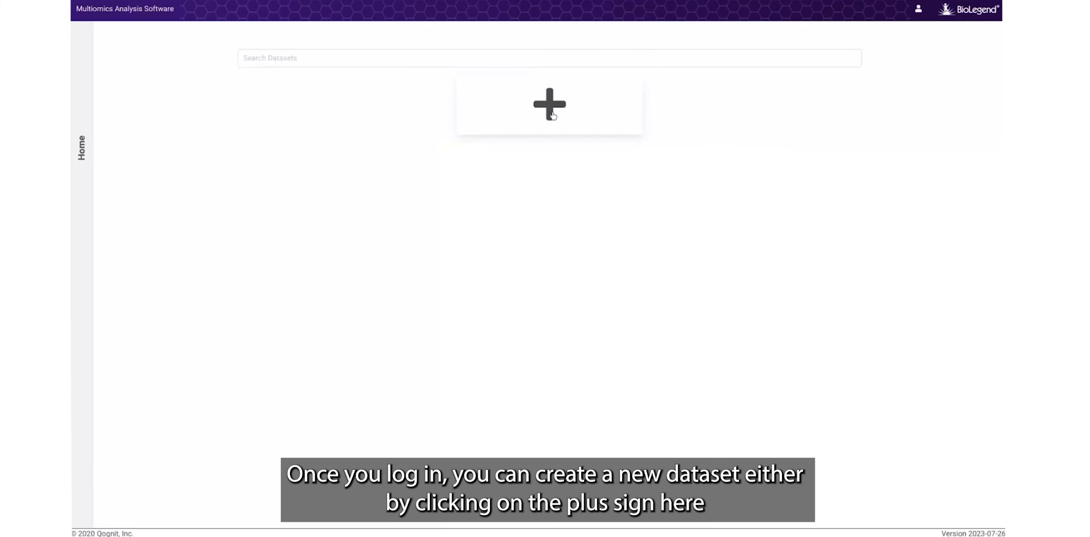
{"action": "mouse_move", "coordinate": [85, 163]}
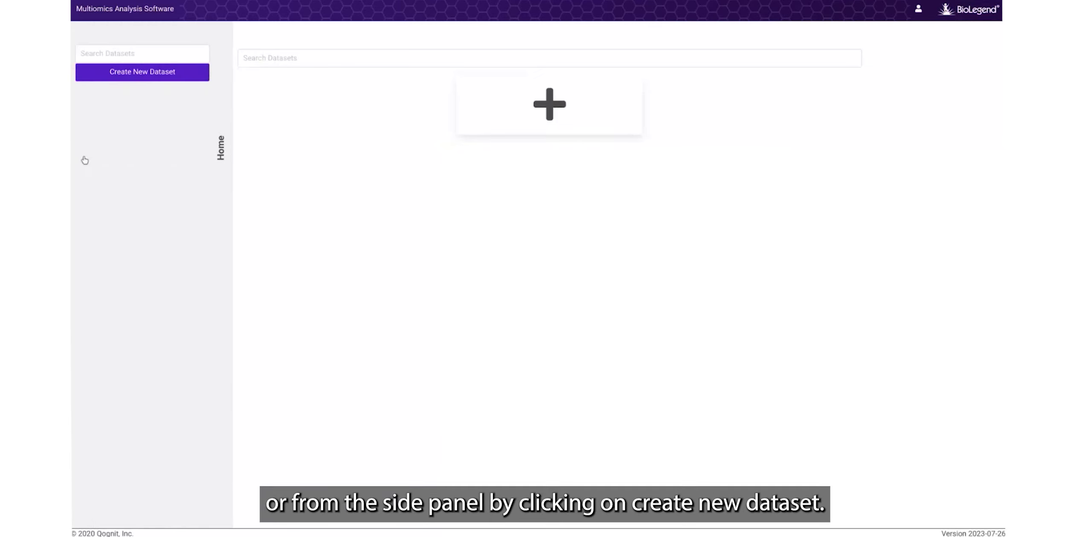
{"action": "left_click", "coordinate": [133, 75]}
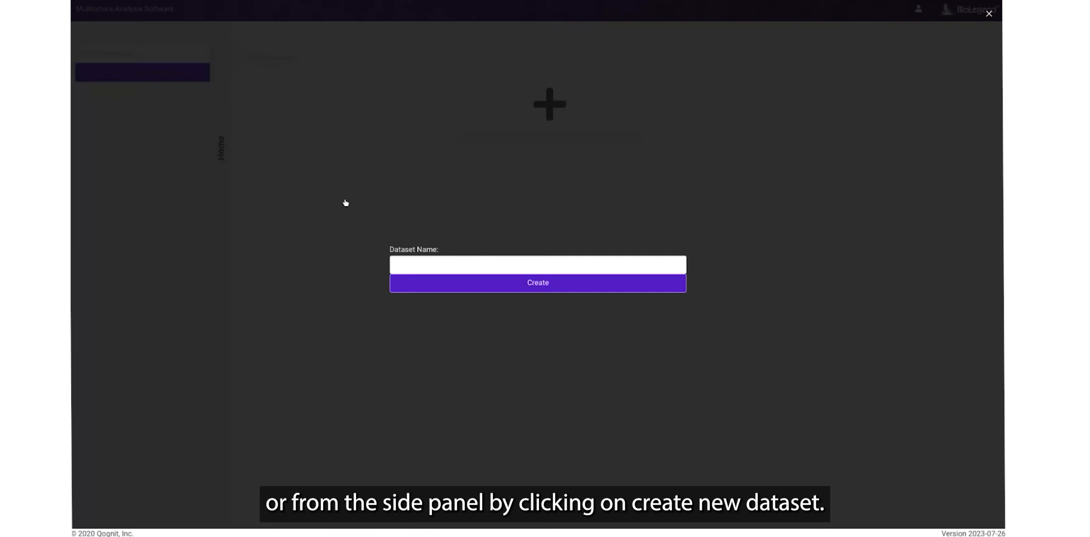
{"action": "type", "text": "pbmc_160ab"}
{"action": "left_click", "coordinate": [539, 284]}
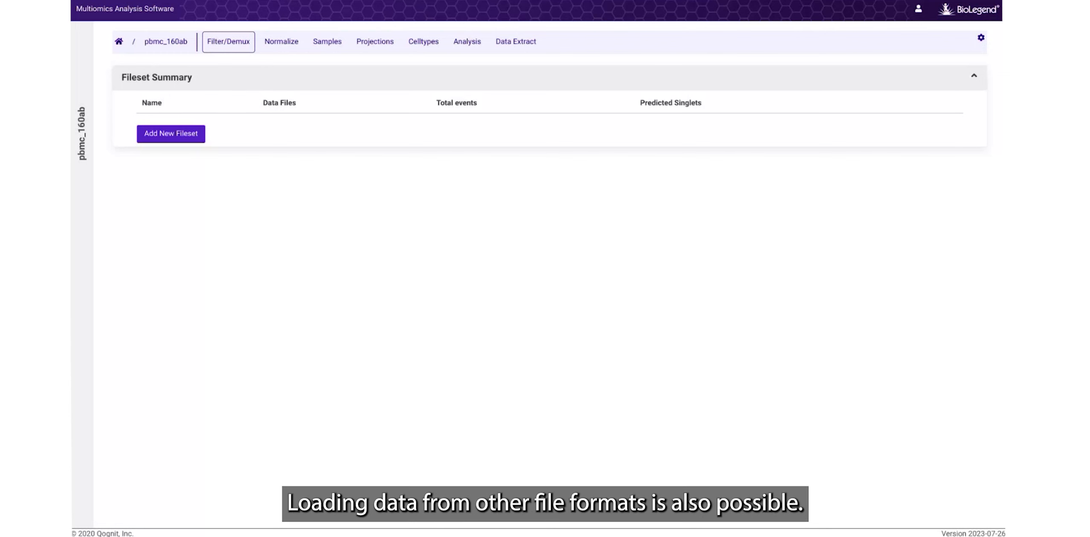
- Upload a 10x fileset from features.tsv.gz, barcodes.tsv.gz and matrix.mtx.gz, with HTO_C0252, HTO_C0253 and HTO_C0254 as hashing parameters
{"action": "left_click", "coordinate": [175, 134]}
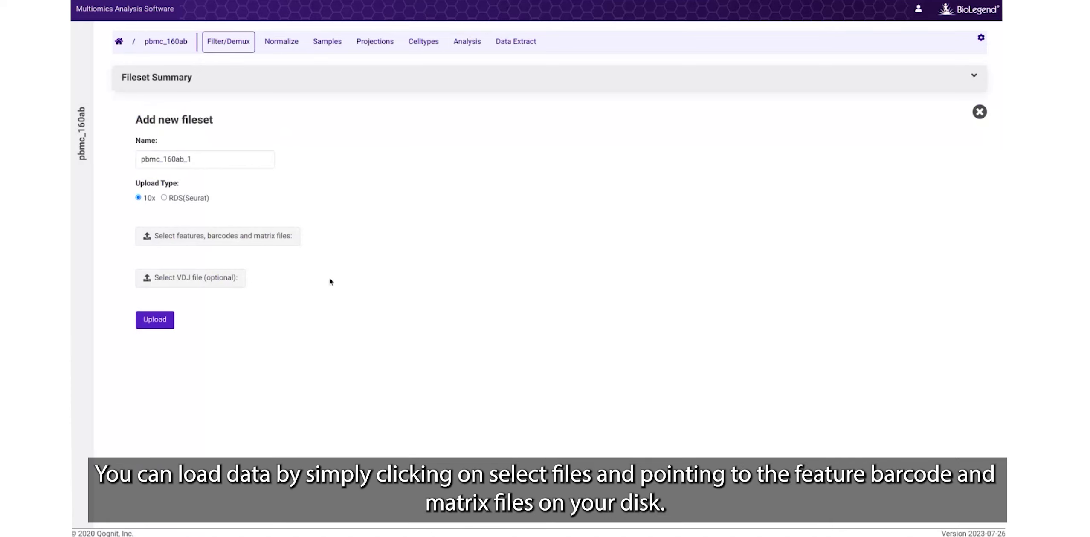
{"action": "left_click", "coordinate": [219, 241]}
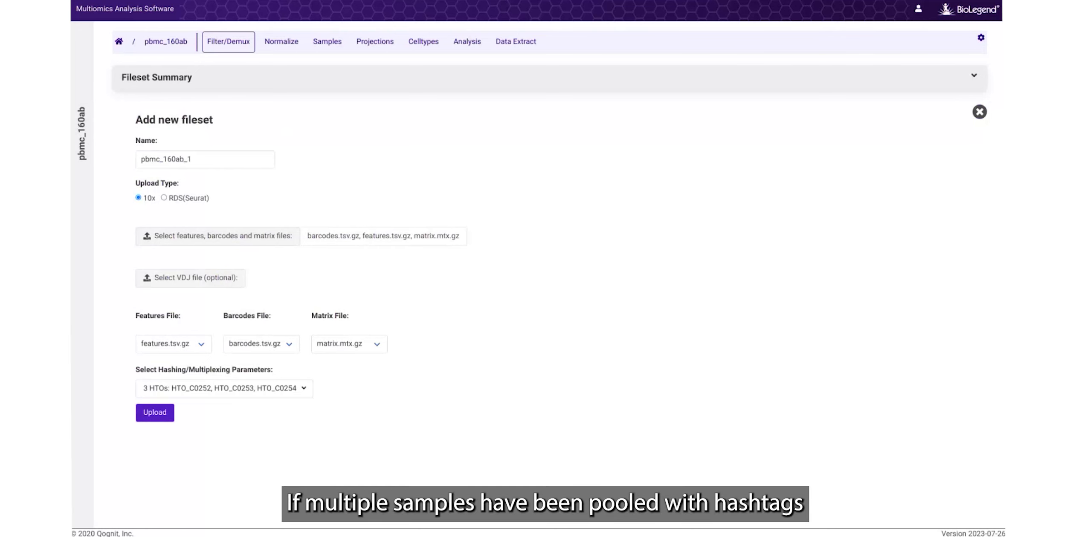
{"action": "left_click", "coordinate": [303, 395]}
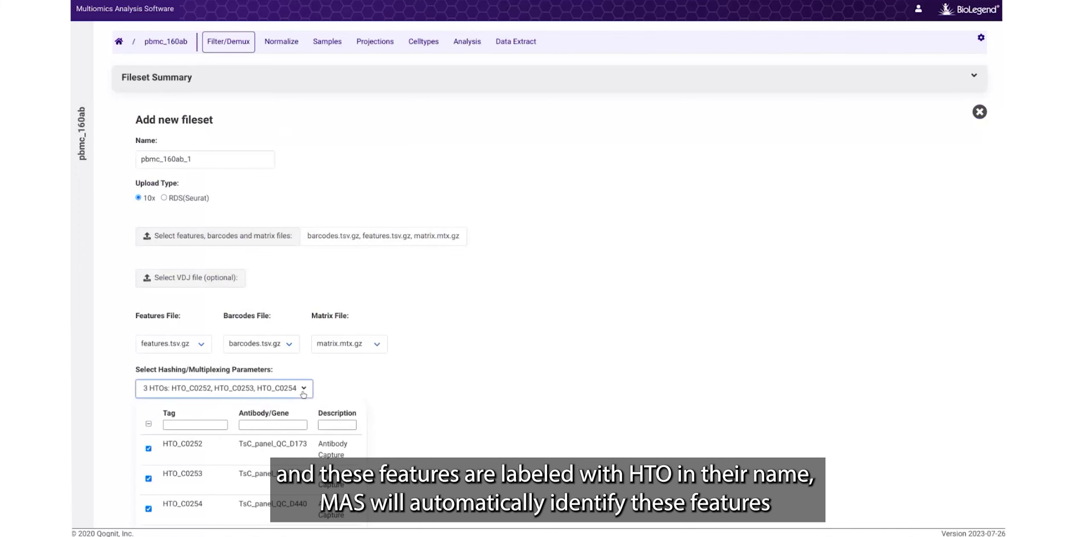
{"action": "scroll", "coordinate": [435, 438], "scroll_direction": "down", "scroll_amount": 3}
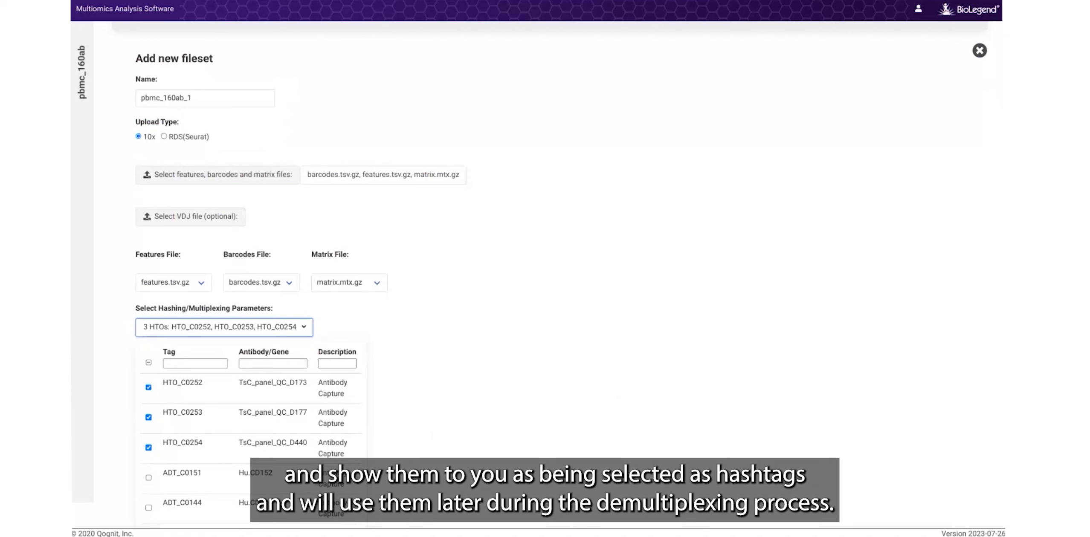
{"action": "left_click", "coordinate": [455, 332]}
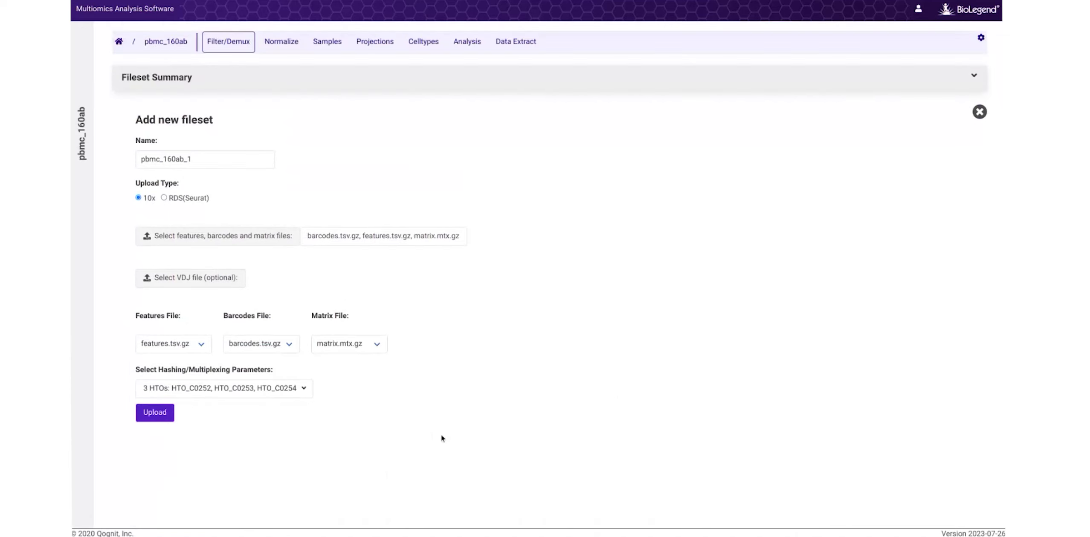
{"action": "left_click", "coordinate": [151, 418]}
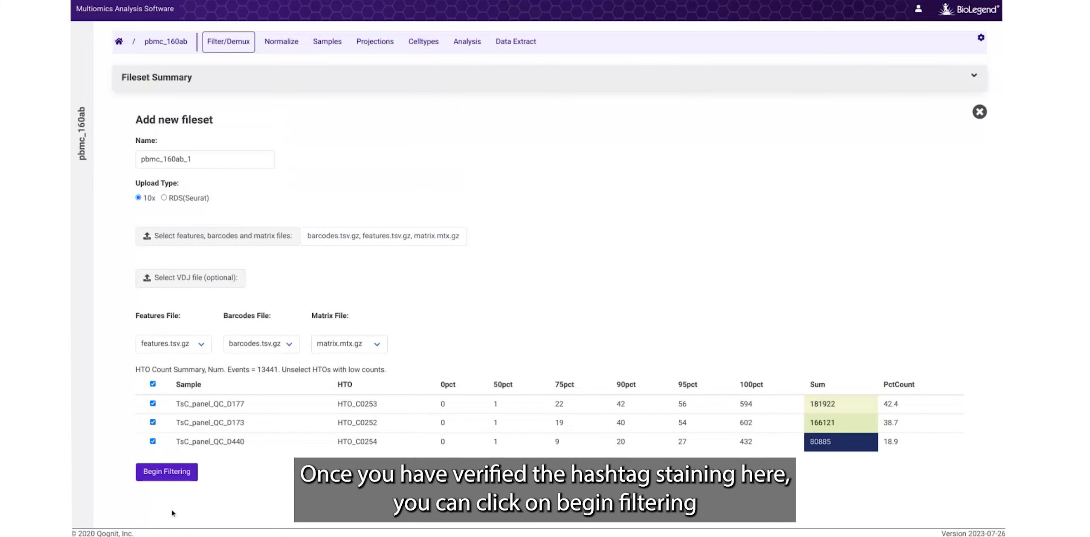
- Begin filtering the pbmc_160ab_1 fileset with all three HTOs and expand its UMI filter plots
{"action": "left_click", "coordinate": [166, 477]}
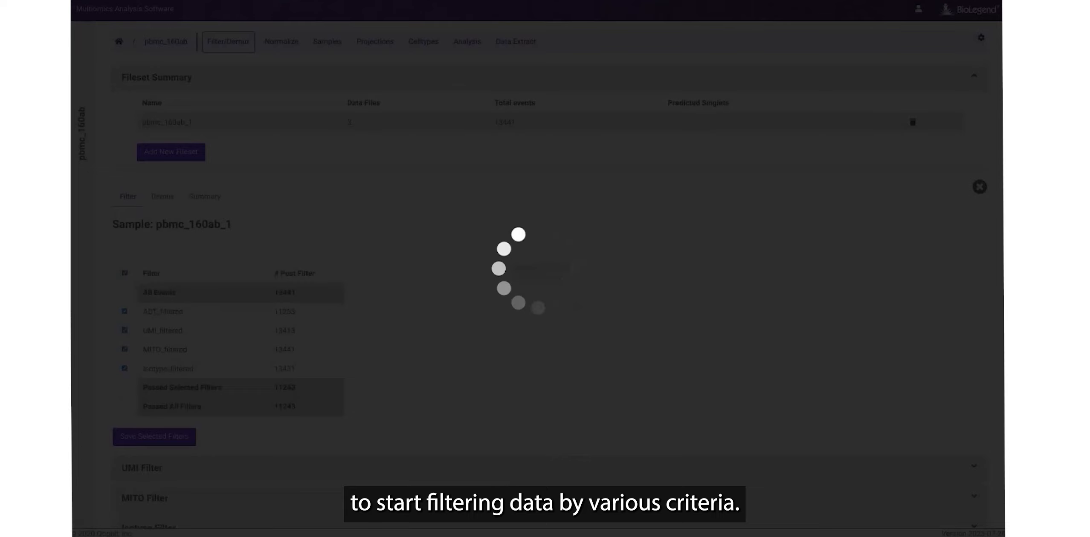
{"action": "scroll", "coordinate": [474, 370], "scroll_direction": "down", "scroll_amount": 1}
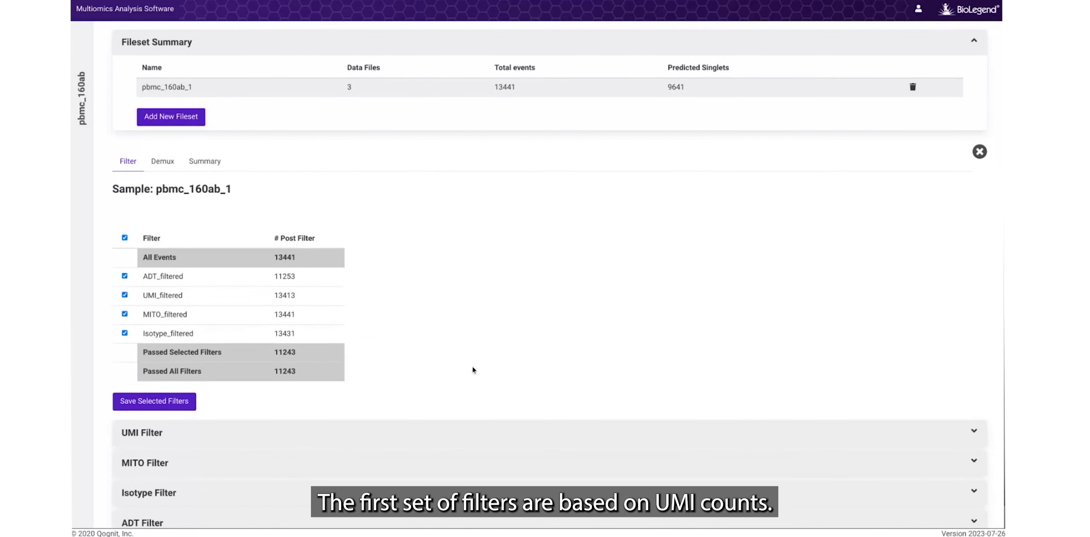
{"action": "left_click", "coordinate": [250, 441]}
{"action": "scroll", "coordinate": [515, 371], "scroll_direction": "down", "scroll_amount": 3}
{"action": "scroll", "coordinate": [514, 370], "scroll_direction": "down", "scroll_amount": 2}
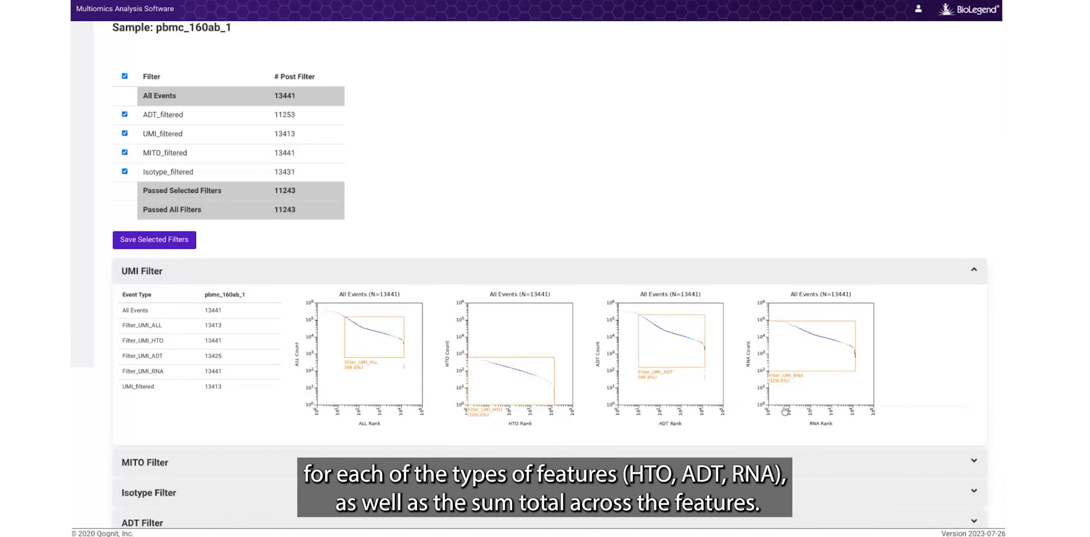
- Adjust the UMI filter's RNA gate to start slightly above rank 1 and extend slightly above a count of 10^5, and save it
{"action": "left_click", "coordinate": [809, 369]}
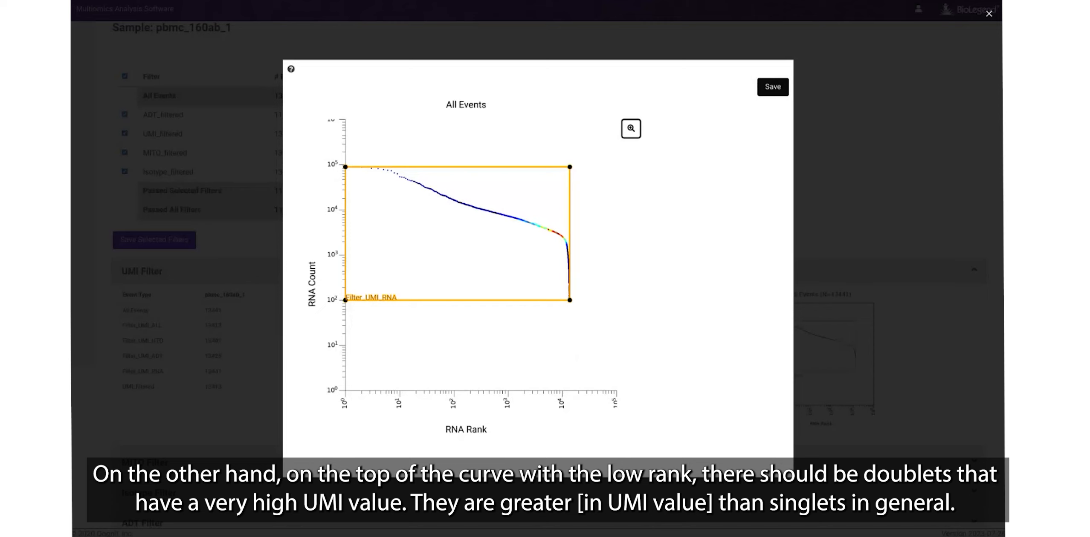
{"action": "mouse_move", "coordinate": [360, 166]}
{"action": "left_mouse_down"}
{"action": "mouse_move", "coordinate": [349, 167]}
{"action": "mouse_move", "coordinate": [359, 165]}
{"action": "left_mouse_up"}
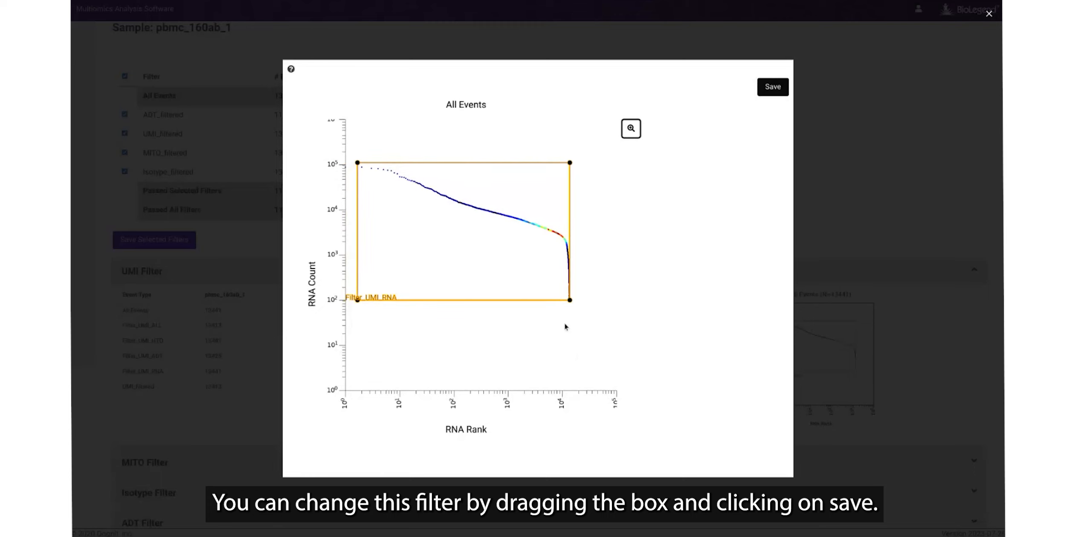
{"action": "left_click_drag", "start_coordinate": [570, 301], "coordinate": [570, 301]}
{"action": "left_click", "coordinate": [773, 88]}
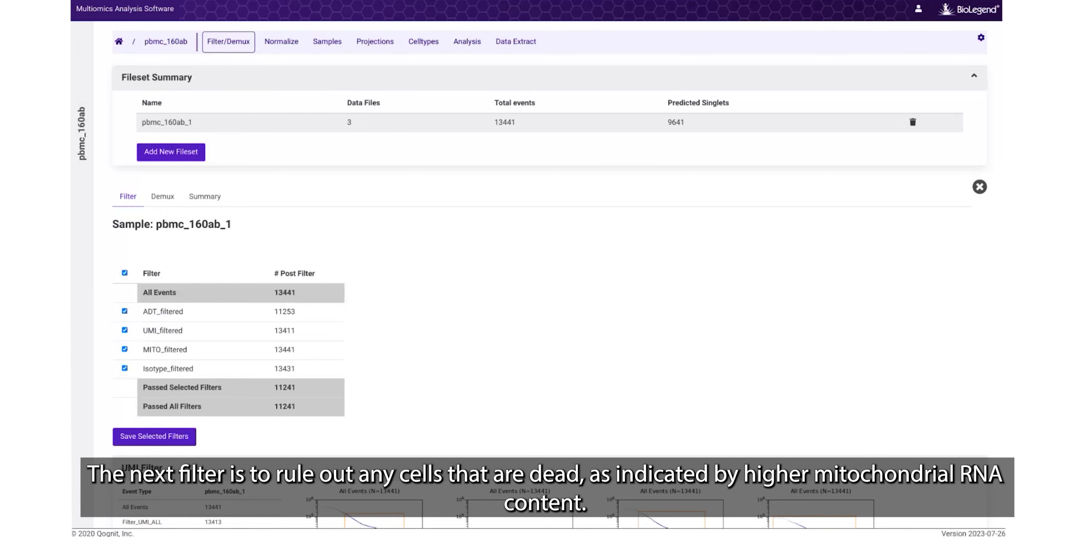
- Lower the MITO filter gate's upper limit to a mitochondrial RNA fraction of about 0.45, extend its low RNA count edge slightly, and save
{"action": "scroll", "coordinate": [627, 320], "scroll_direction": "down", "scroll_amount": 5}
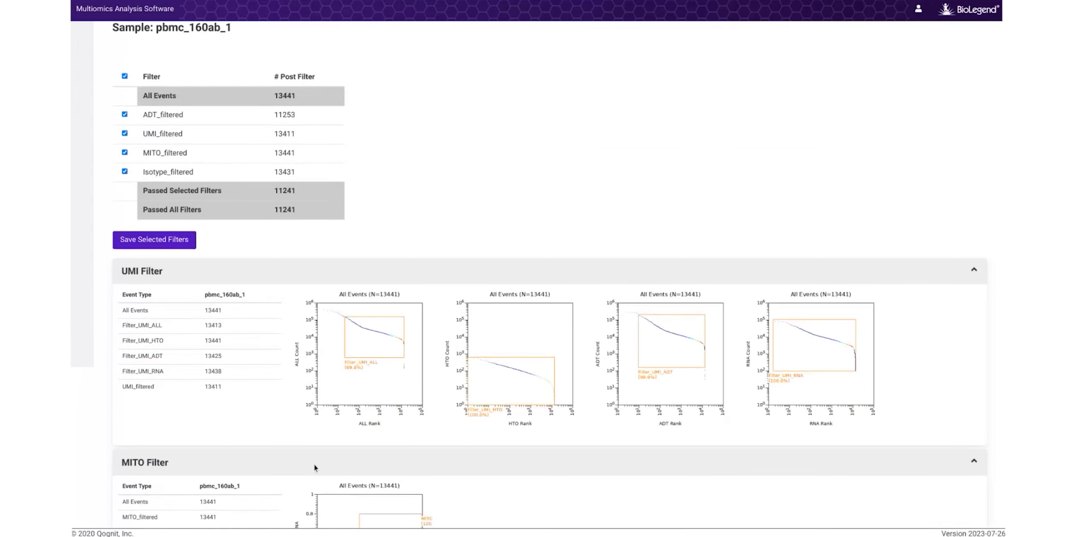
{"action": "scroll", "coordinate": [499, 435], "scroll_direction": "down", "scroll_amount": 4}
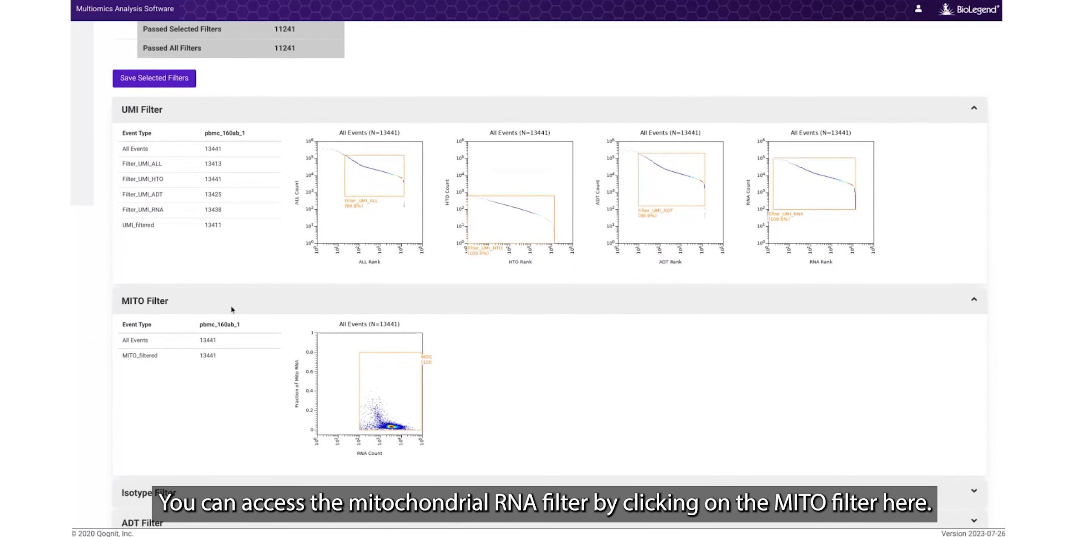
{"action": "left_click", "coordinate": [391, 392]}
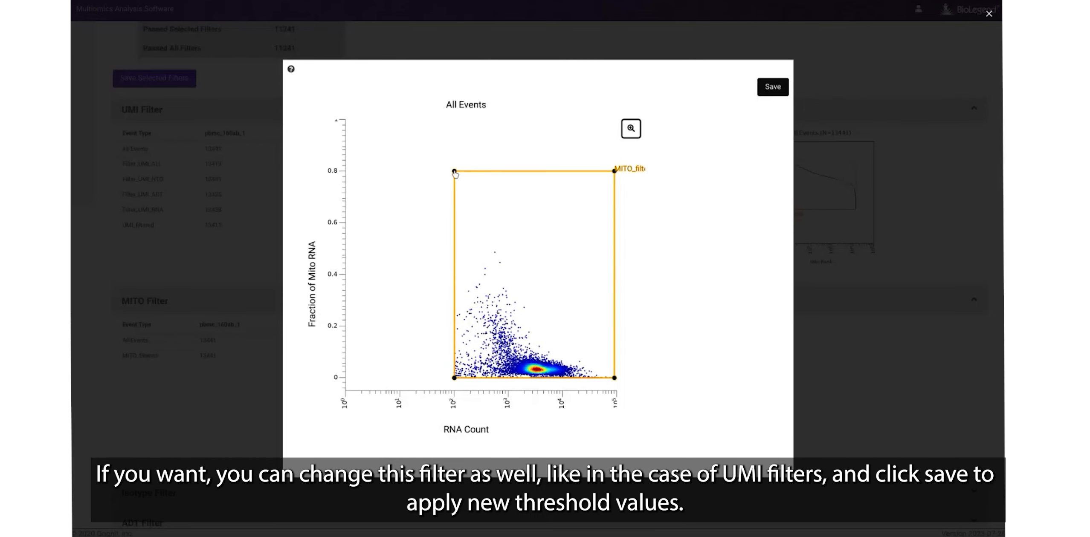
{"action": "left_click_drag", "start_coordinate": [455, 173], "coordinate": [445, 266]}
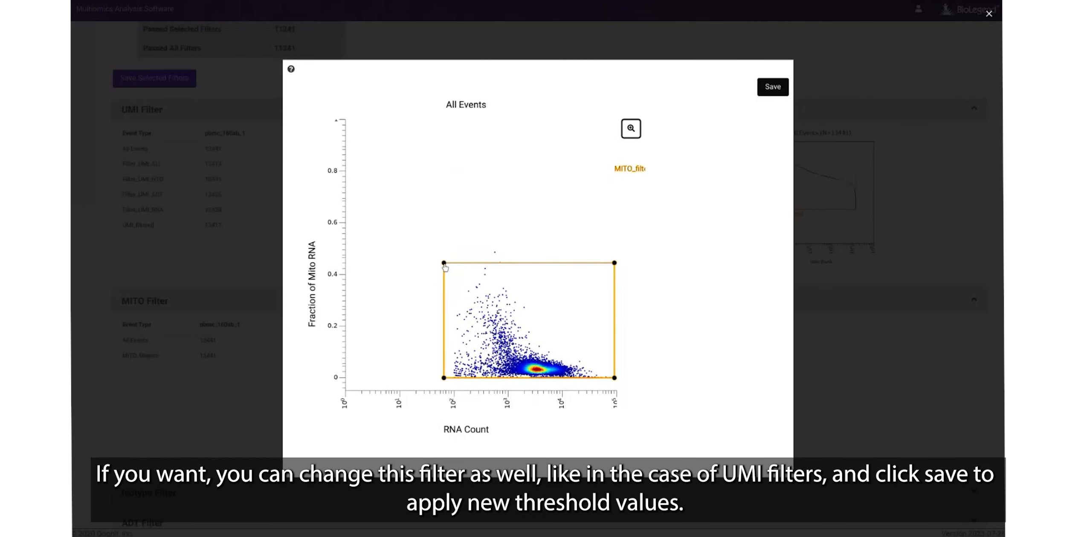
{"action": "left_click", "coordinate": [775, 87]}
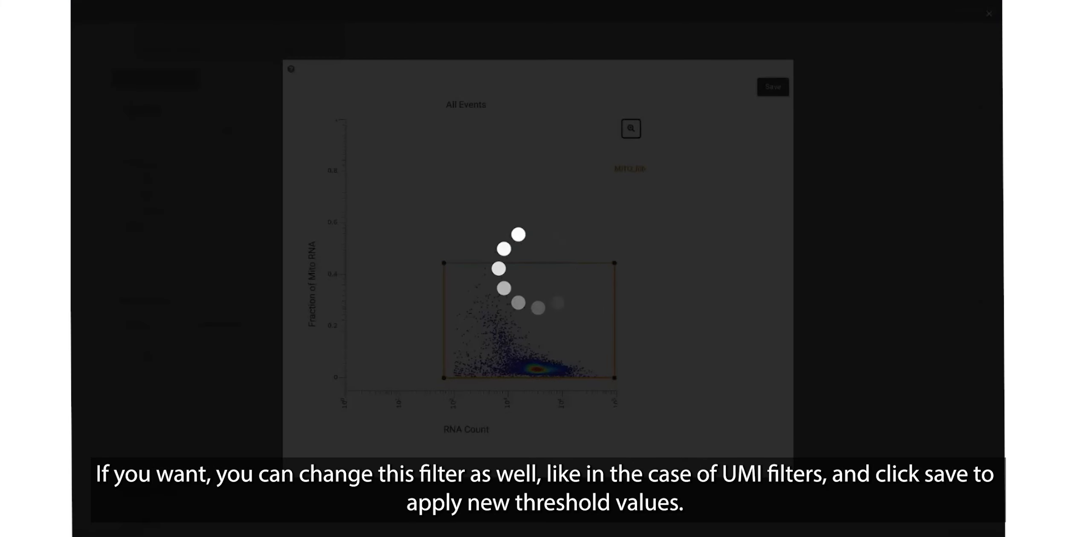
- Examine the isotype filter's histograms and its isotype positivity threshold
{"action": "scroll", "coordinate": [477, 434], "scroll_direction": "down", "scroll_amount": 8}
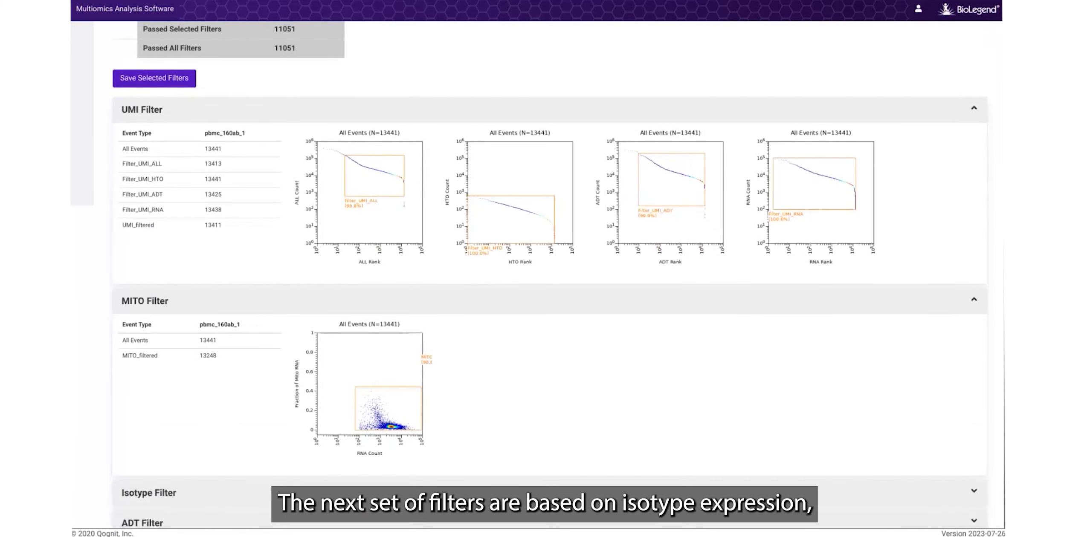
{"action": "scroll", "coordinate": [527, 413], "scroll_direction": "down", "scroll_amount": 7}
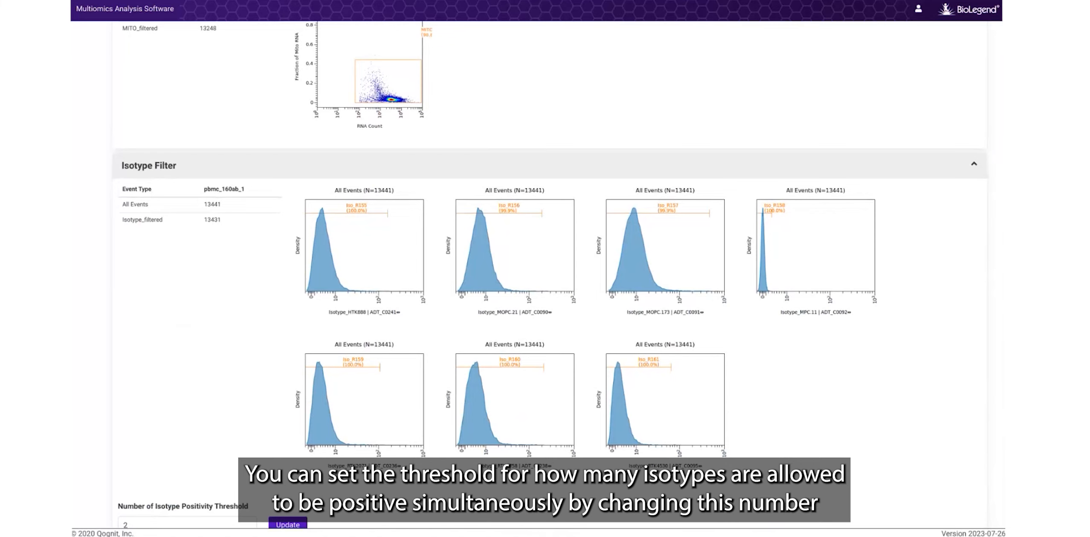
{"action": "scroll", "coordinate": [559, 275], "scroll_direction": "down", "scroll_amount": 1}
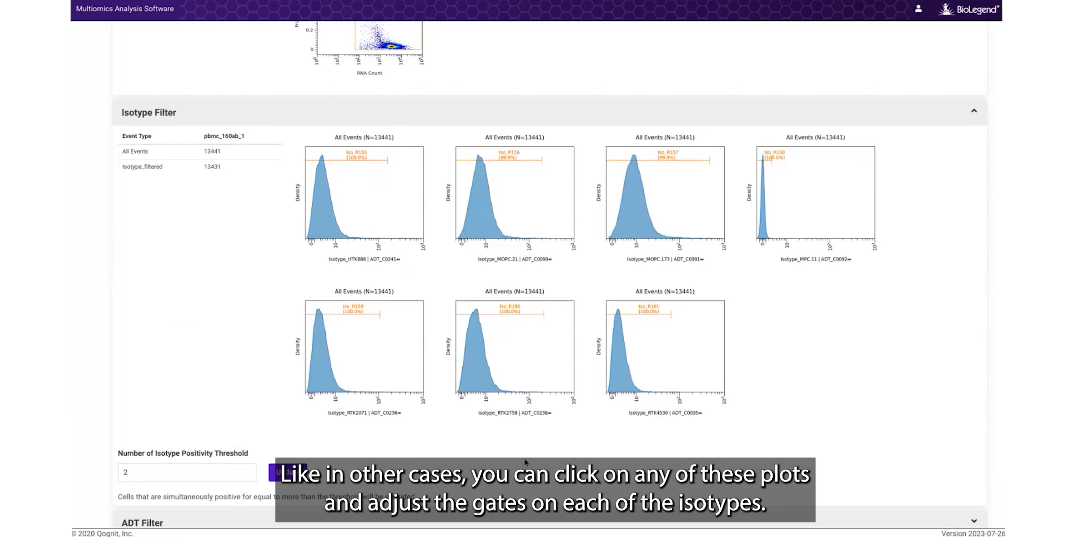
{"action": "scroll", "coordinate": [537, 264], "scroll_direction": "down", "scroll_amount": 1}
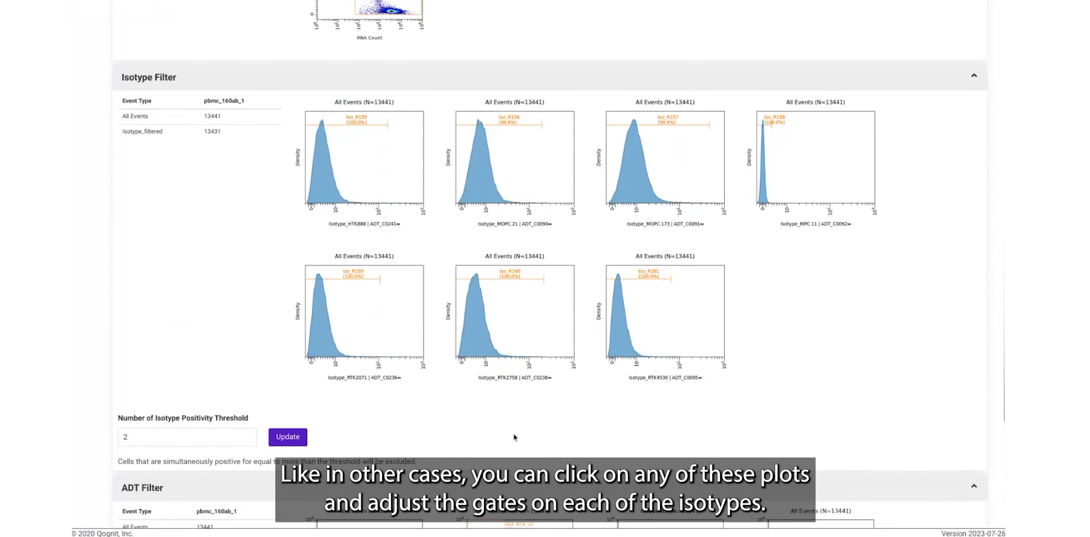
- Expand the ADT filter, lower the horizontal step of the CD14 versus CD3 gate to about 20 on the CD14 axis, and save the gate
{"action": "left_click", "coordinate": [515, 488]}
{"action": "scroll", "coordinate": [514, 436], "scroll_direction": "down", "scroll_amount": 2}
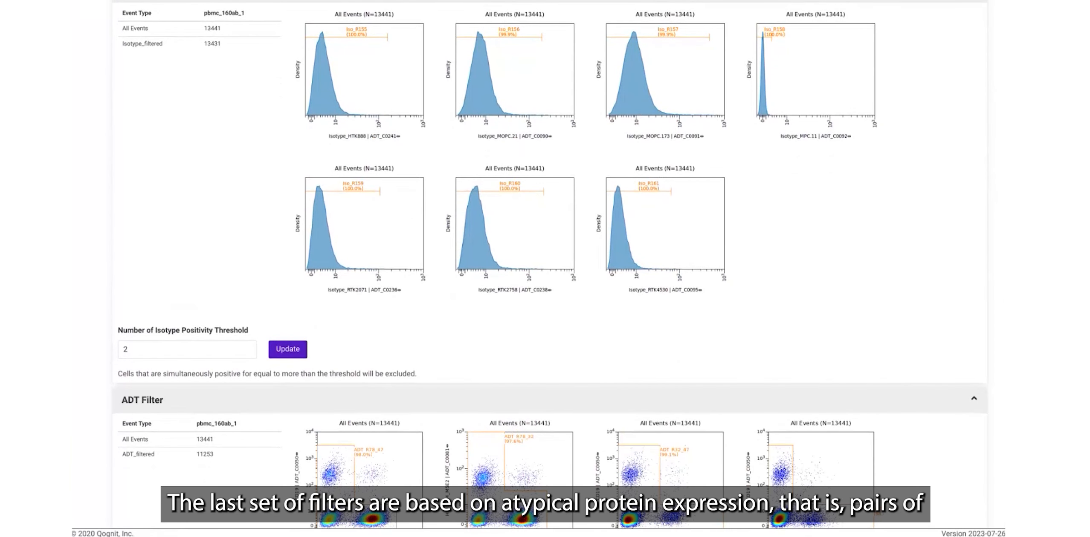
{"action": "scroll", "coordinate": [538, 264], "scroll_direction": "down", "scroll_amount": 4}
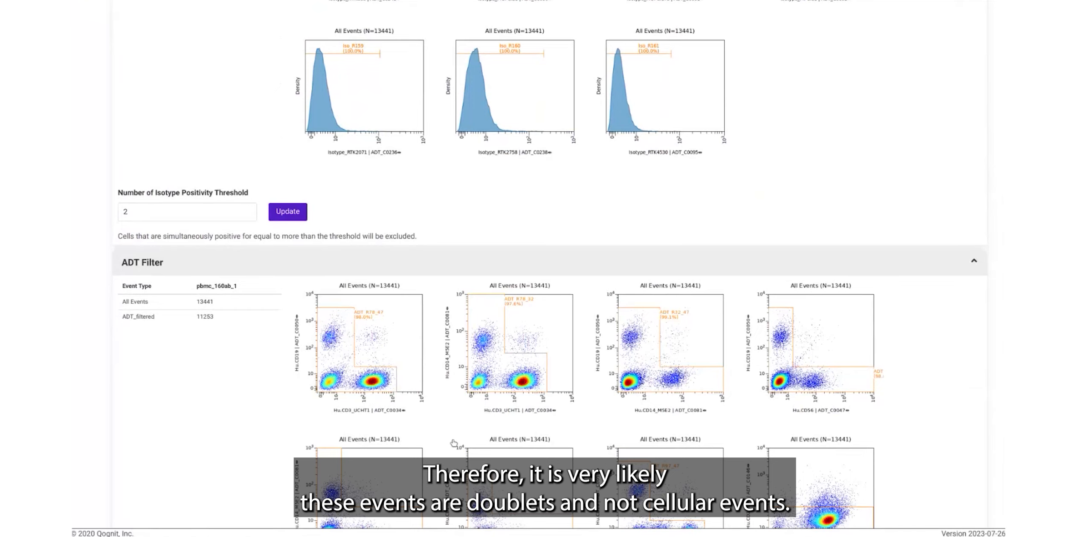
{"action": "scroll", "coordinate": [454, 443], "scroll_direction": "down", "scroll_amount": 2}
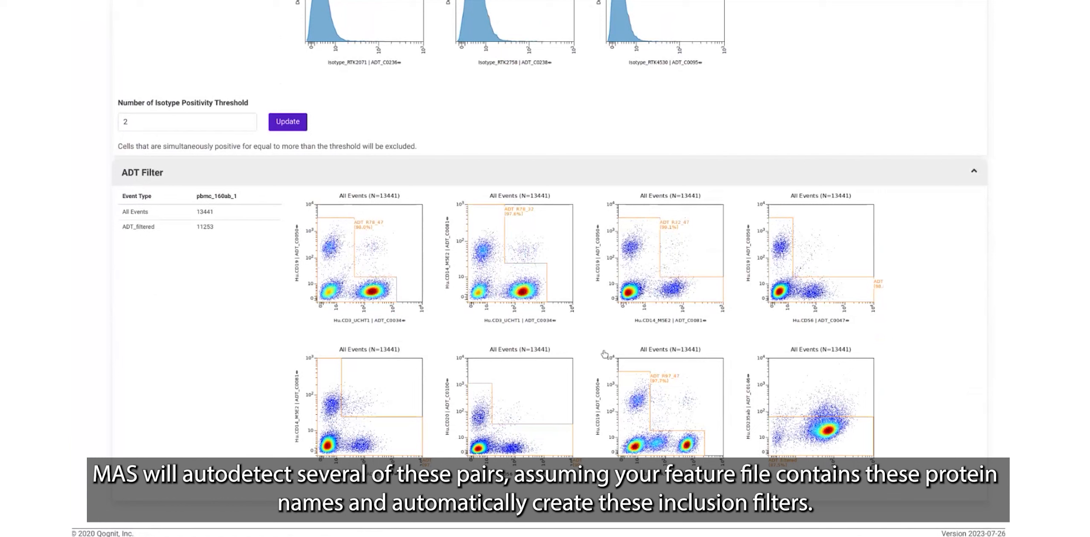
{"action": "left_click", "coordinate": [538, 257]}
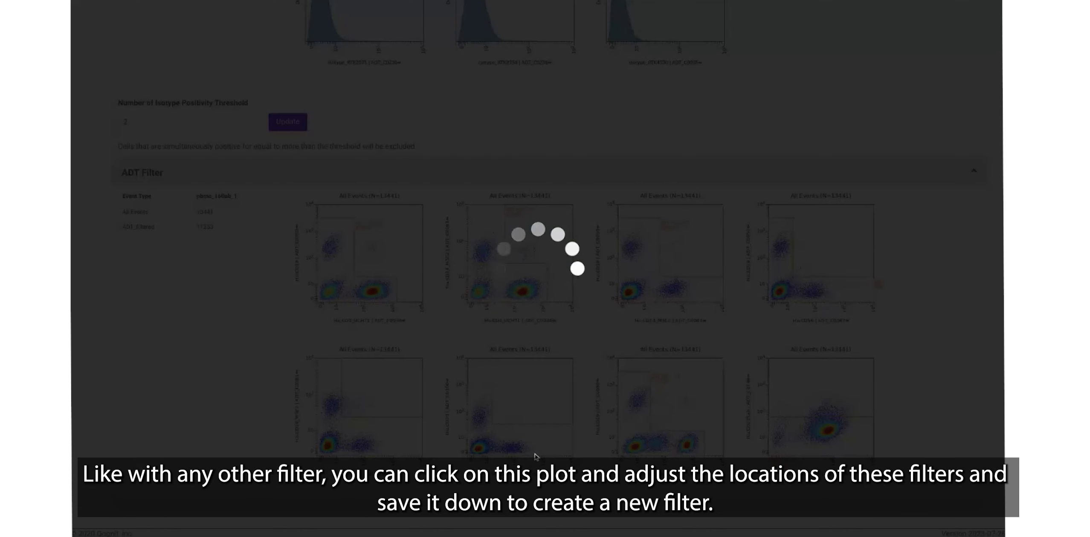
{"action": "mouse_move", "coordinate": [442, 289]}
{"action": "left_mouse_down"}
{"action": "mouse_move", "coordinate": [481, 291]}
{"action": "mouse_move", "coordinate": [429, 310]}
{"action": "mouse_move", "coordinate": [442, 301]}
{"action": "left_mouse_up"}
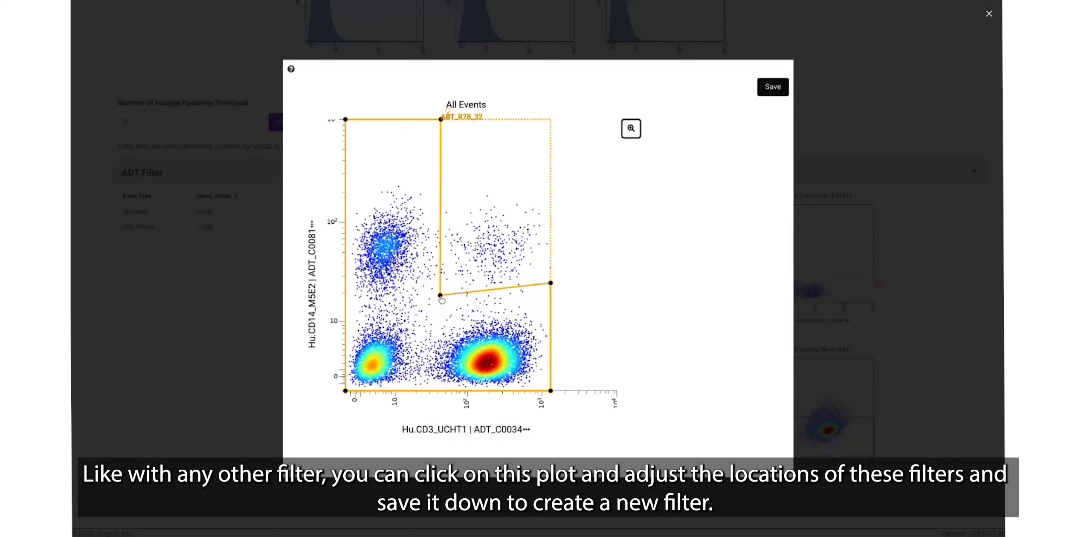
{"action": "left_click_drag", "start_coordinate": [552, 288], "coordinate": [550, 296]}
{"action": "left_click", "coordinate": [776, 95]}
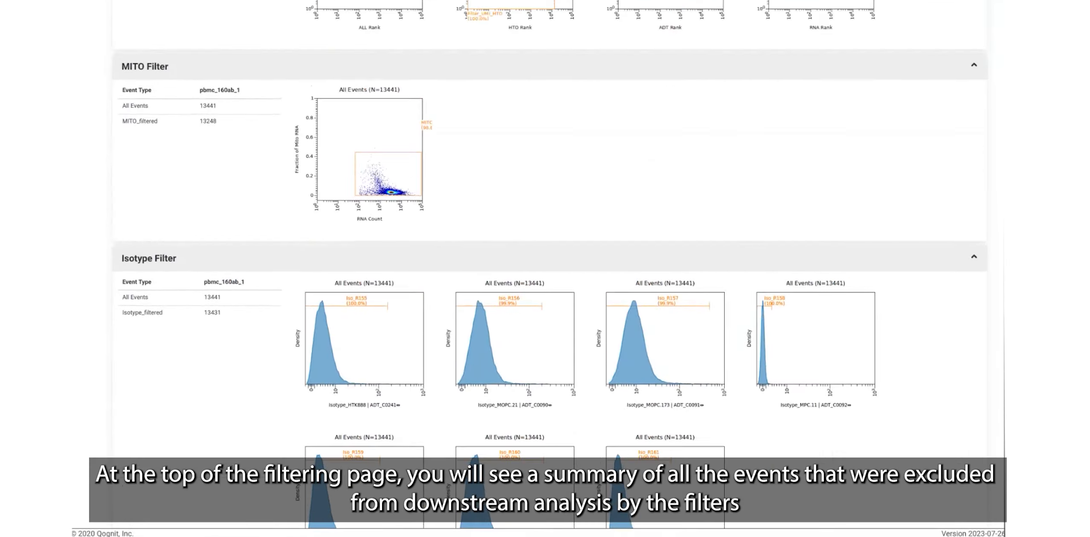
- Review the post-filter event summary, and examine the fileset's demultiplexing table, UMAP and HTO histograms
{"action": "scroll", "coordinate": [549, 273], "scroll_direction": "up", "scroll_amount": 15}
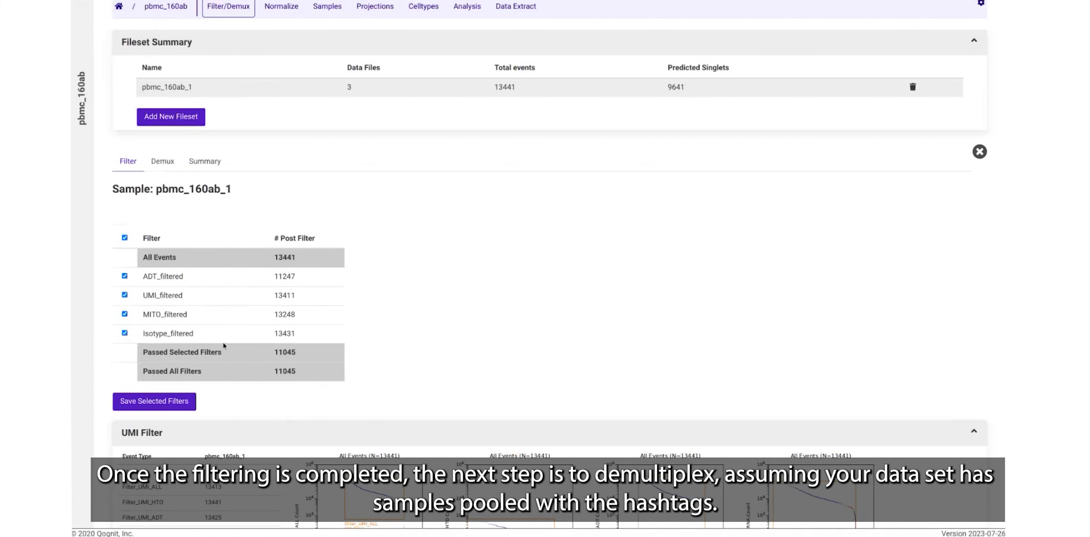
{"action": "left_click", "coordinate": [164, 157]}
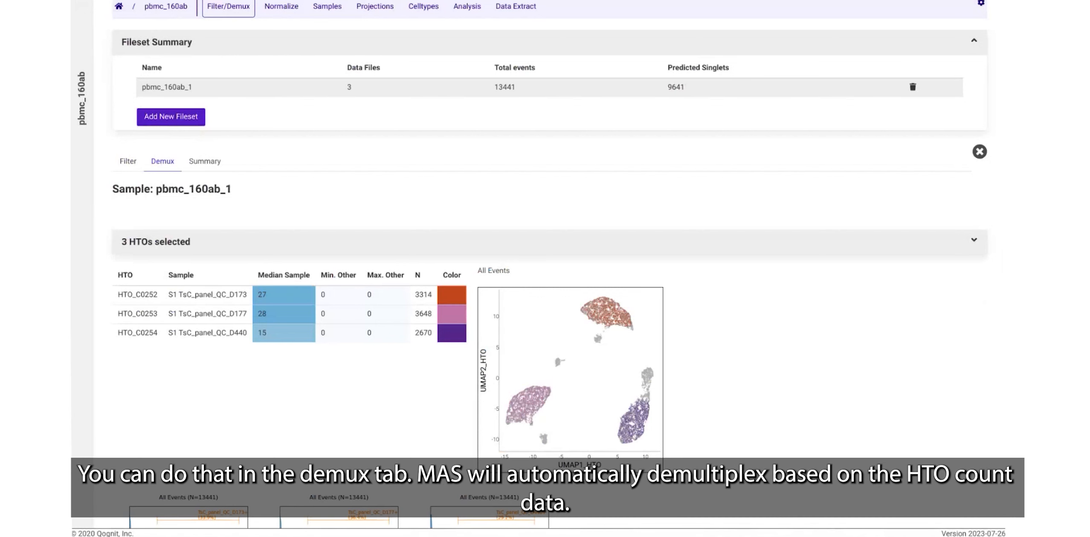
{"action": "scroll", "coordinate": [333, 324], "scroll_direction": "down", "scroll_amount": 5}
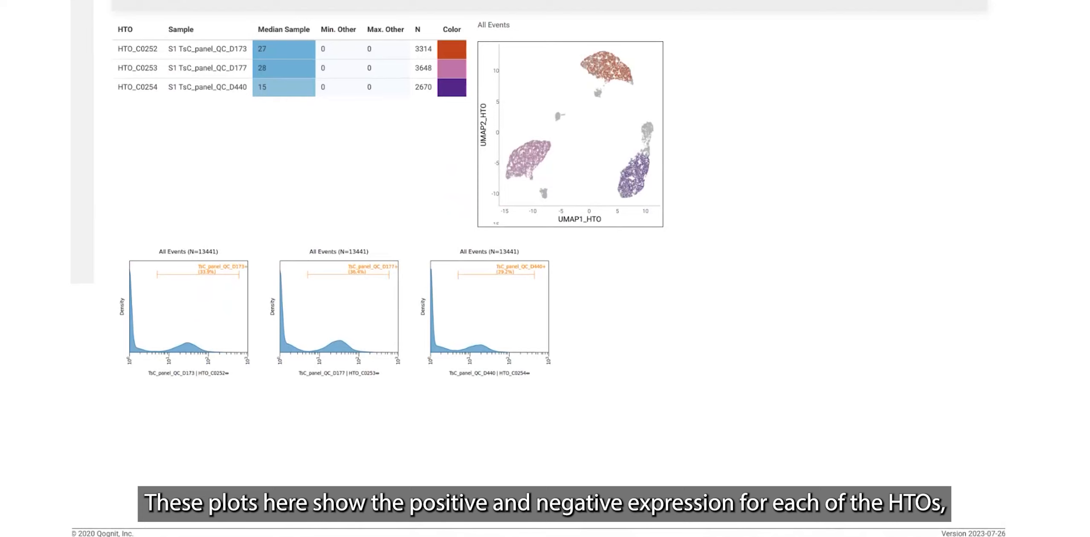
- Try adjusting the lower threshold of the TsC_panel_QC_D173 positivity gate, and close the plot without saving
{"action": "left_click", "coordinate": [188, 310]}
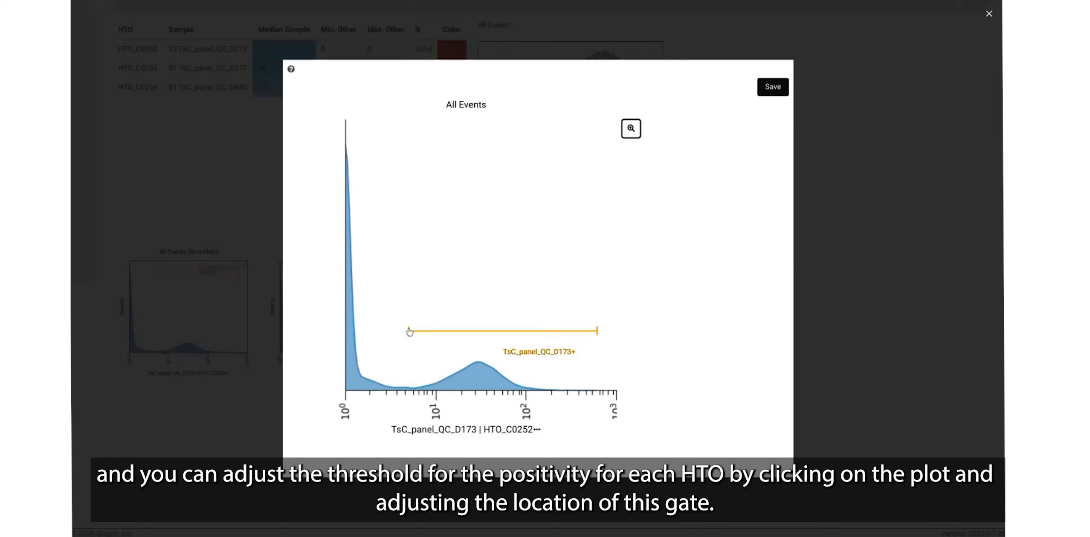
{"action": "left_click_drag", "start_coordinate": [414, 332], "coordinate": [408, 337]}
{"action": "left_click", "coordinate": [989, 15]}
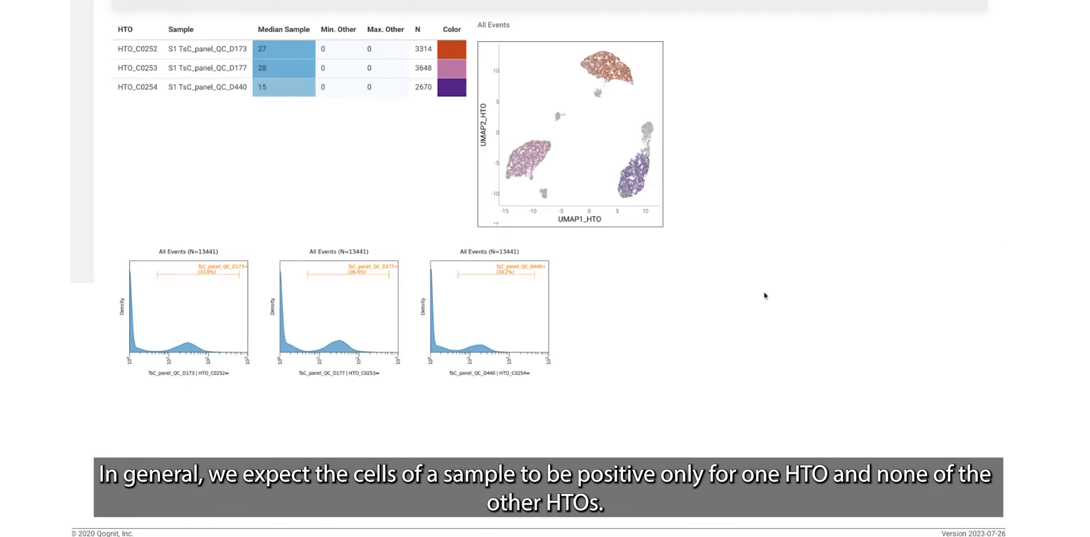
{"action": "scroll", "coordinate": [762, 294], "scroll_direction": "up", "scroll_amount": 3}
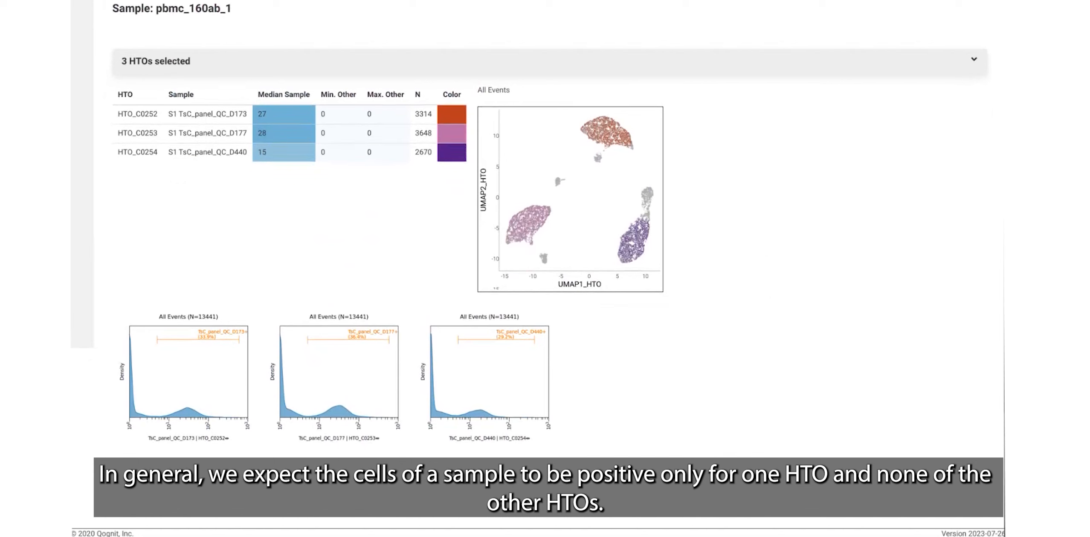